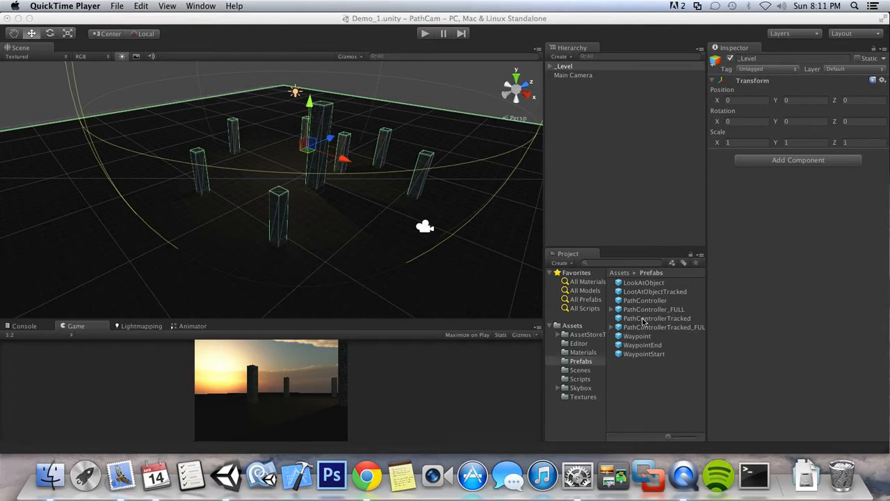
Add the PathControllerTracked prefab to the scene and assign Main Camera as its camera.
click(664, 318)
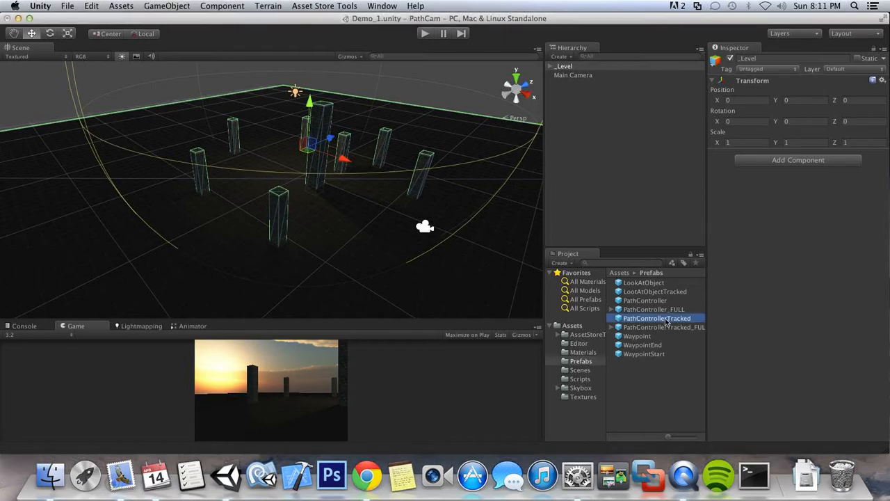
drag(665, 318, 606, 147)
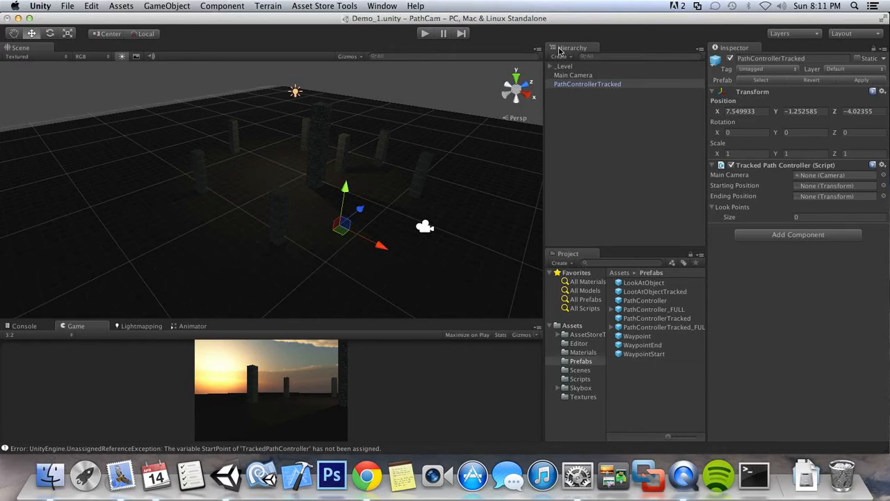
drag(583, 78, 804, 175)
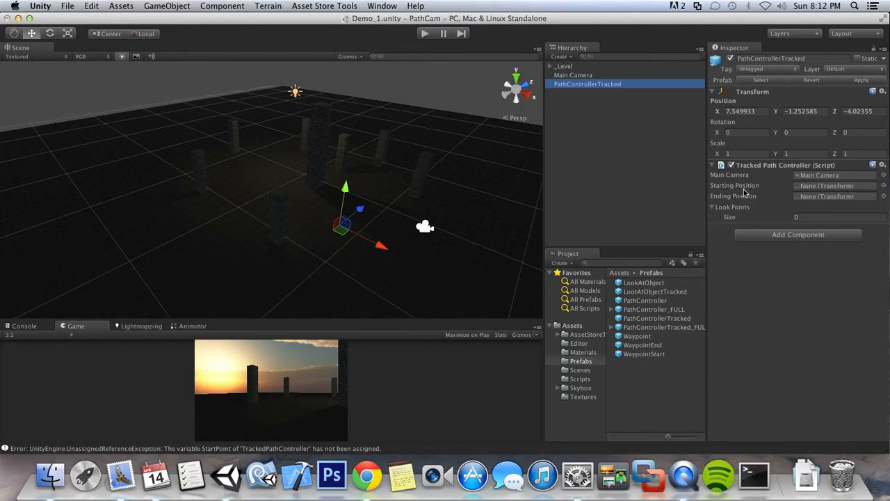
Place a WaypointStart prefab in the scene and move it along Z to about -6.26.
click(641, 356)
drag(639, 356, 372, 167)
alt+drag(368, 221, 302, 214)
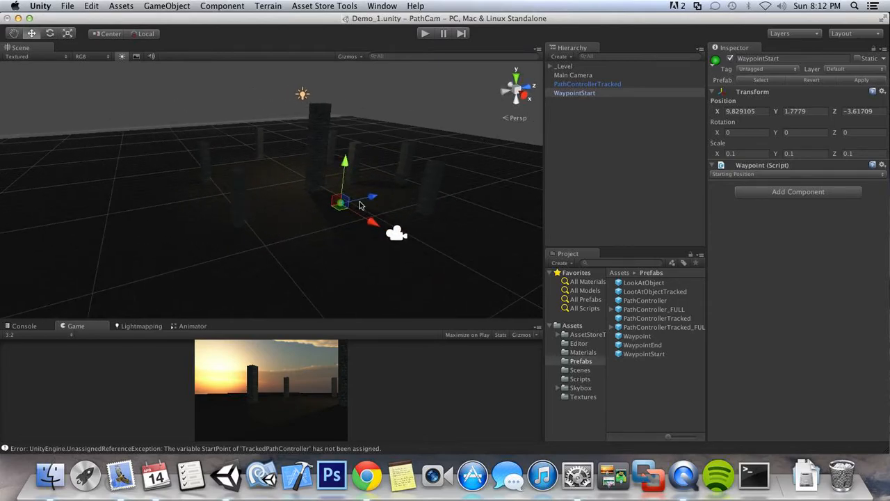
drag(379, 200, 353, 210)
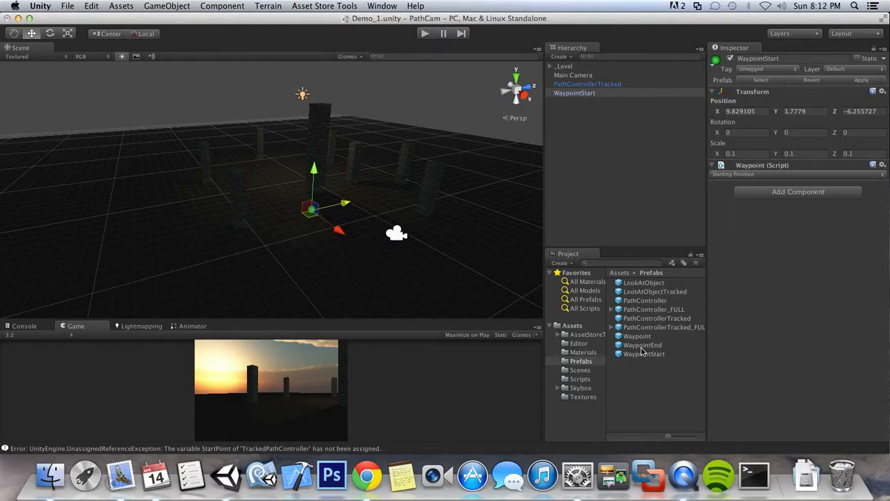
Add a WaypointEnd prefab and move it across the level to about X -13.4, Y 1.9, Z -5.7.
drag(642, 346, 596, 171)
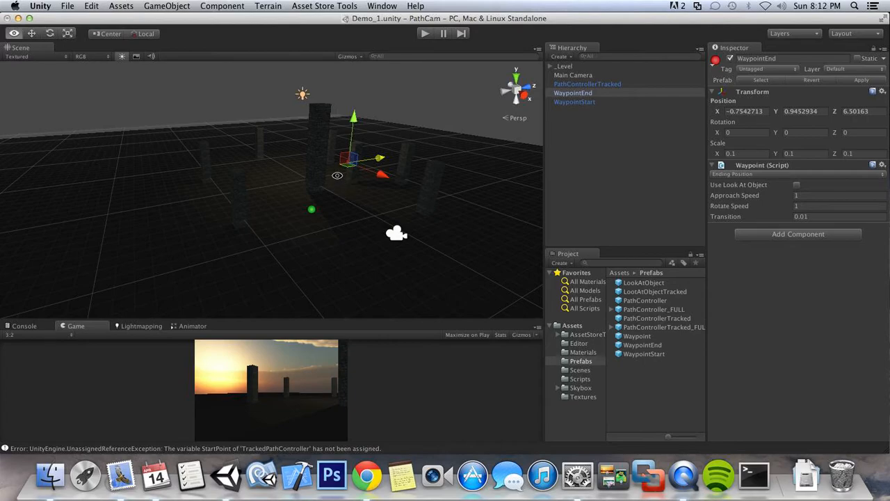
alt+drag(349, 190, 349, 229)
drag(381, 149, 301, 163)
drag(285, 210, 382, 99)
drag(155, 129, 5, 194)
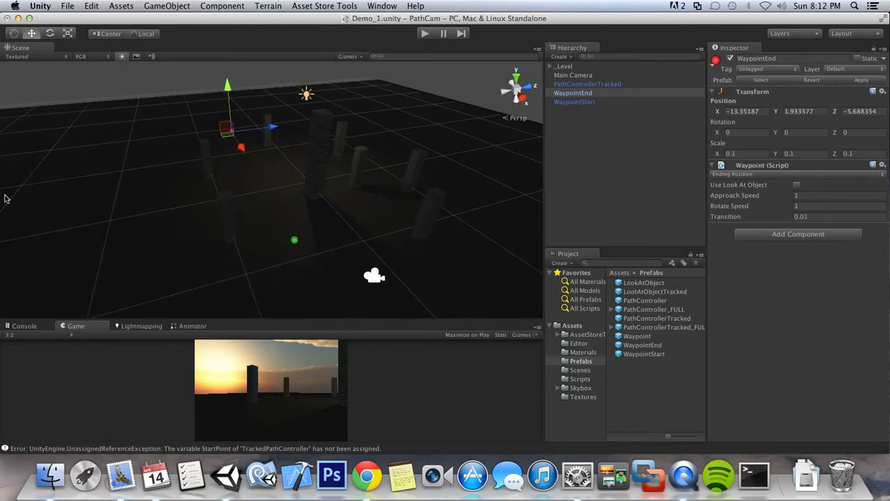
Assign WaypointStart and WaypointEnd as the Starting Position and Ending Position of PathControllerTracked.
click(615, 84)
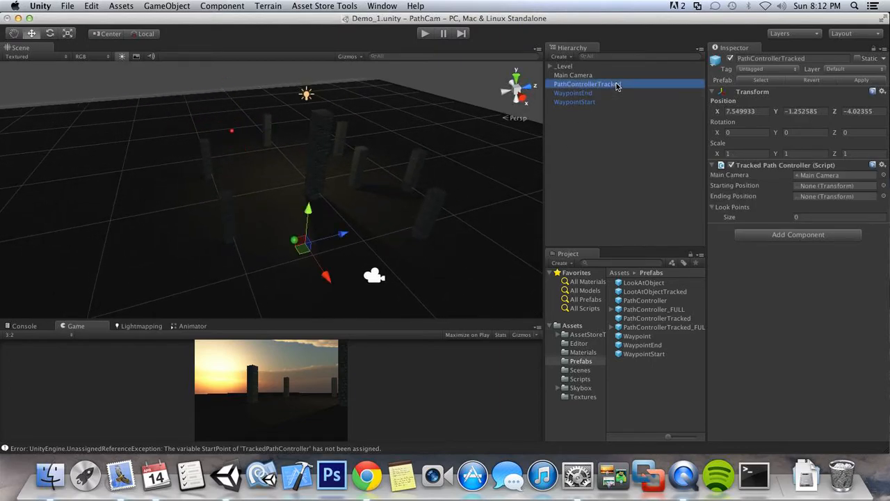
drag(569, 104, 829, 186)
drag(558, 95, 827, 197)
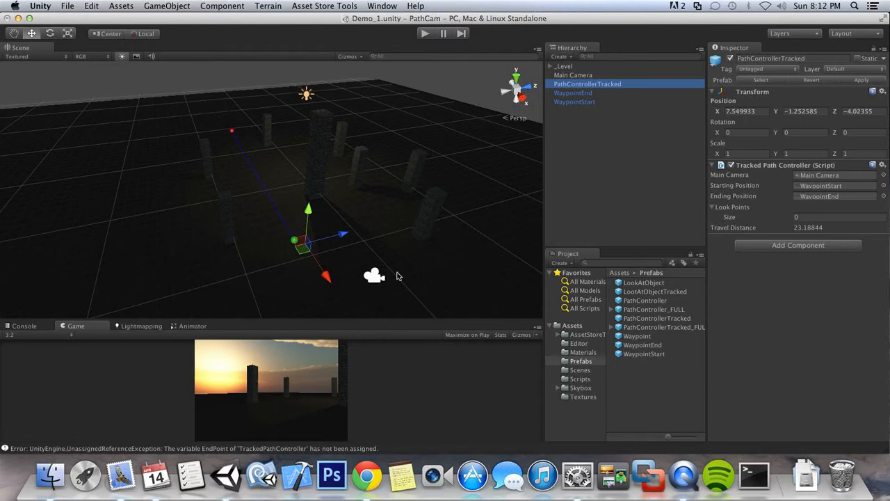
alt+drag(395, 254, 335, 192)
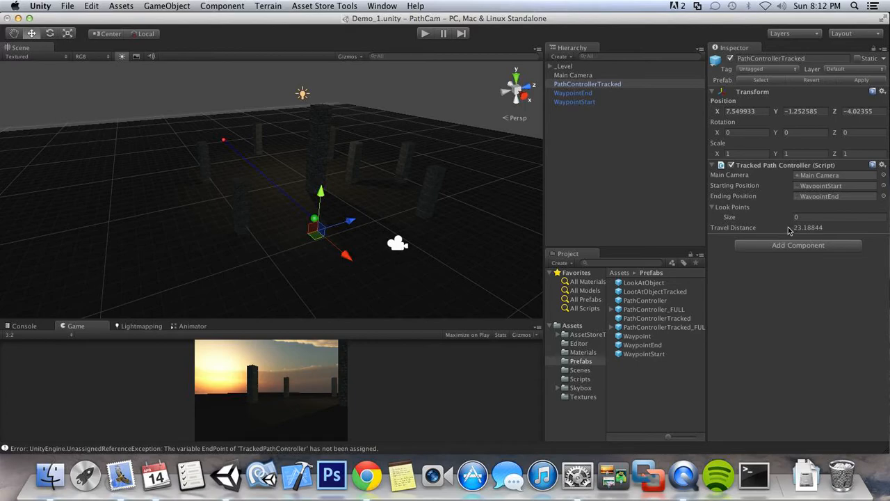
Add a LootAtObjectTracked prefab and move it to about X 6.7, Y 3.9, Z 1.8.
alt+drag(335, 173, 388, 169)
scroll(393, 174, up, 5)
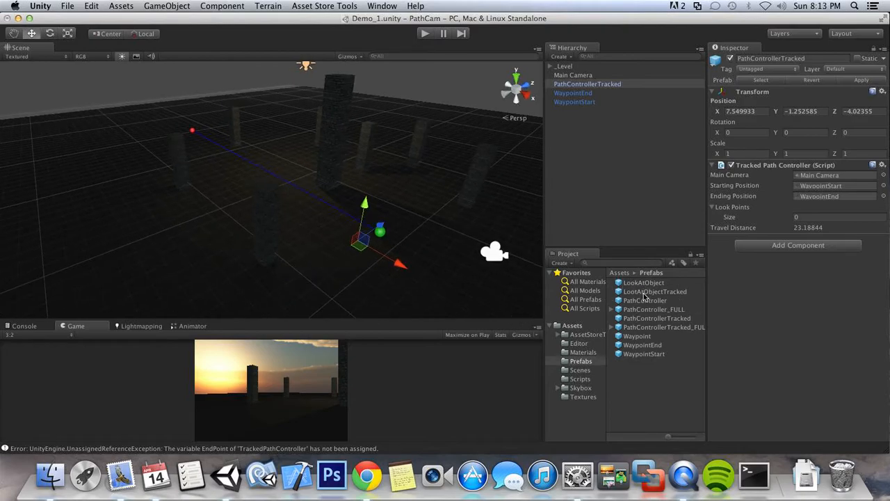
drag(657, 292, 600, 138)
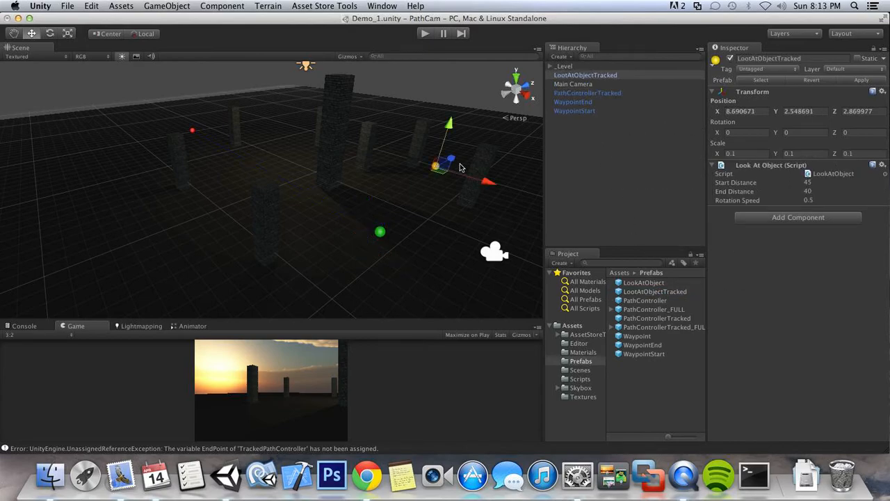
drag(489, 185, 349, 167)
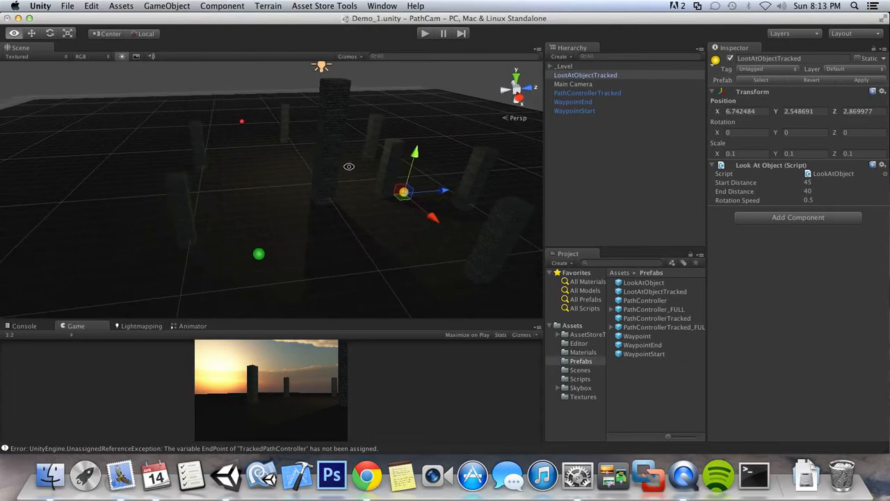
drag(451, 192, 431, 193)
drag(406, 161, 405, 129)
alt+drag(364, 174, 421, 155)
drag(417, 104, 383, 153)
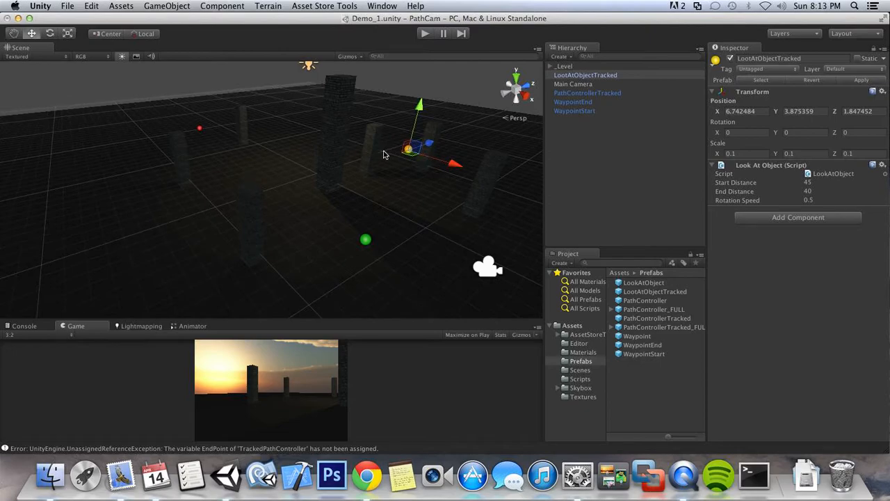
Rename the LootAtObjectTracked object in the scene as LAO_1.
click(614, 77)
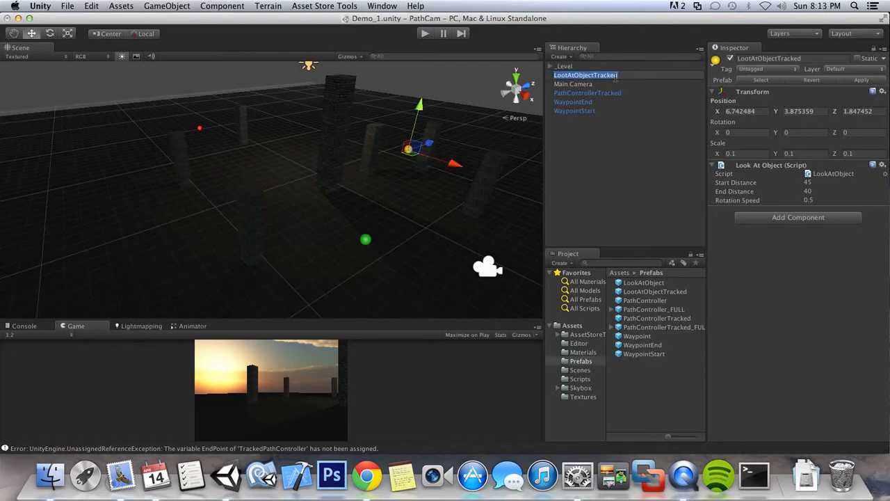
text(LAO_1)
key(Return)
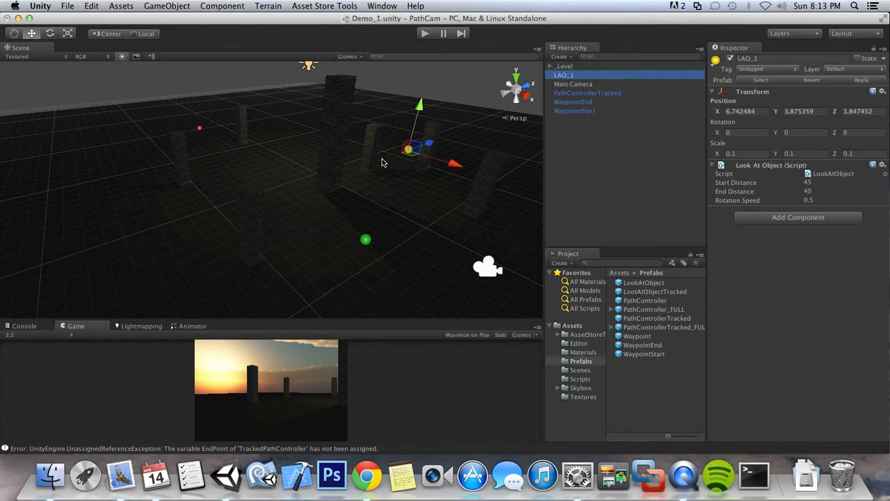
Duplicate LAO_1 and move the copy to about X -0.1, Z -10.4.
click(578, 84)
click(581, 75)
key(super+d)
drag(432, 148, 344, 137)
Rename the duplicated LAO_1 object as LAO_2.
click(605, 77)
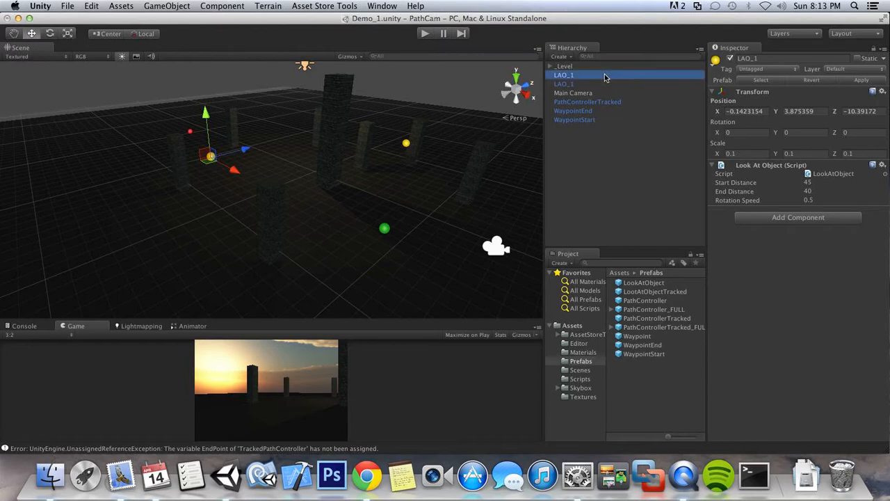
key(Return)
text(LAO_2)
key(Return)
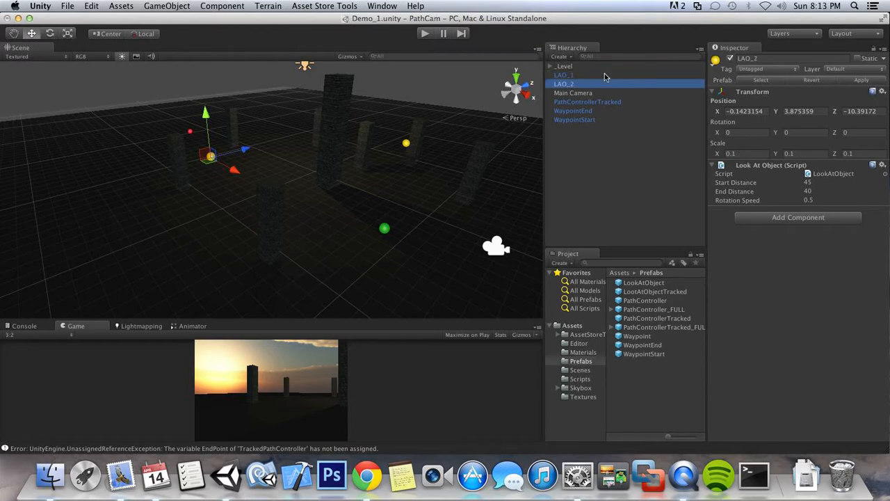
Duplicate LAO_2 and move the copy near the far pillars at about X -8.3, Z 0.6.
alt+drag(270, 130, 234, 167)
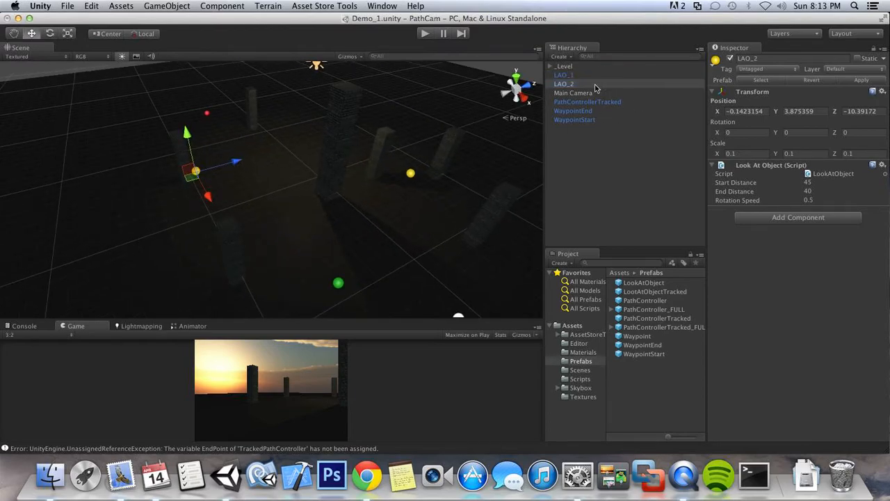
key(super+d)
drag(238, 160, 406, 132)
drag(366, 158, 254, 124)
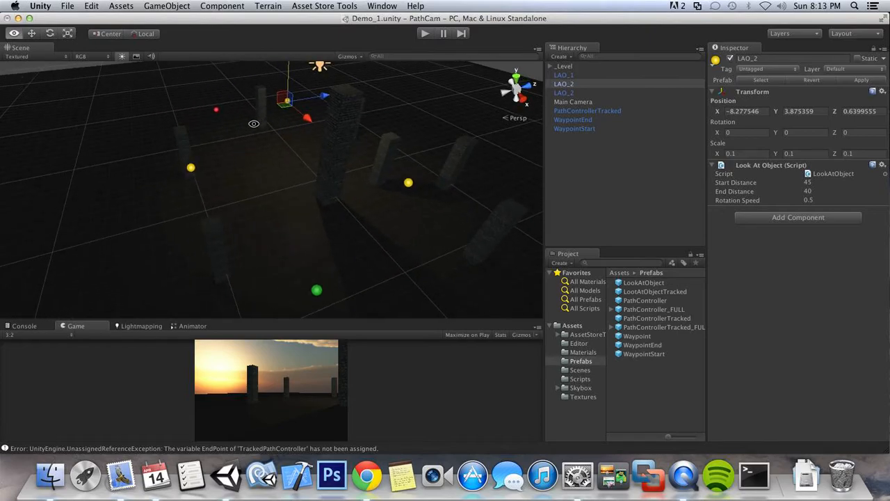
Rename the duplicated LAO_2 object as LAO_3.
click(591, 84)
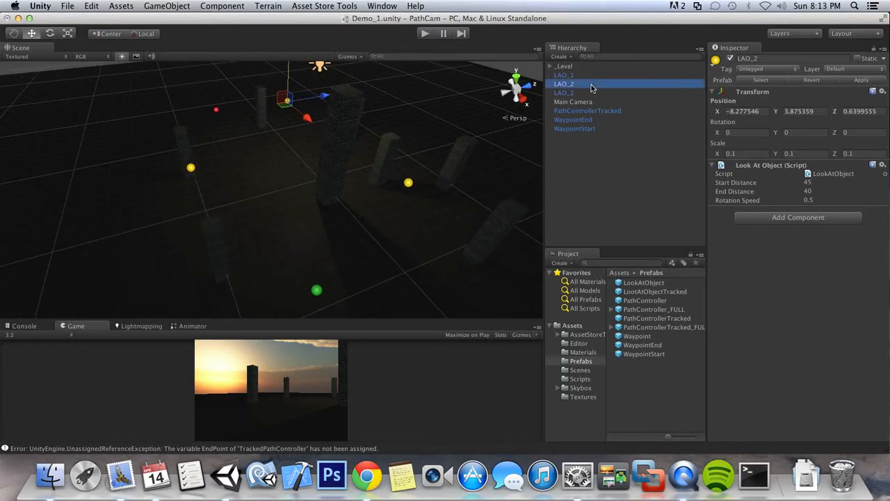
key(Return)
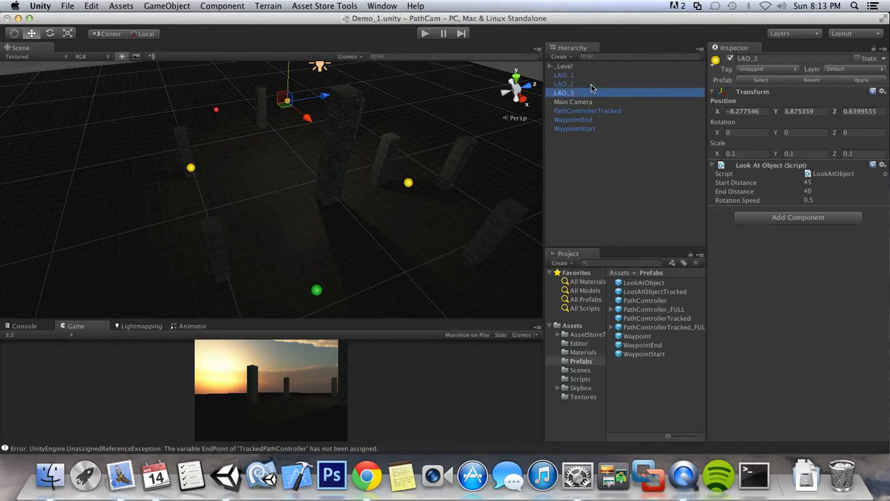
alt+drag(332, 192, 345, 173)
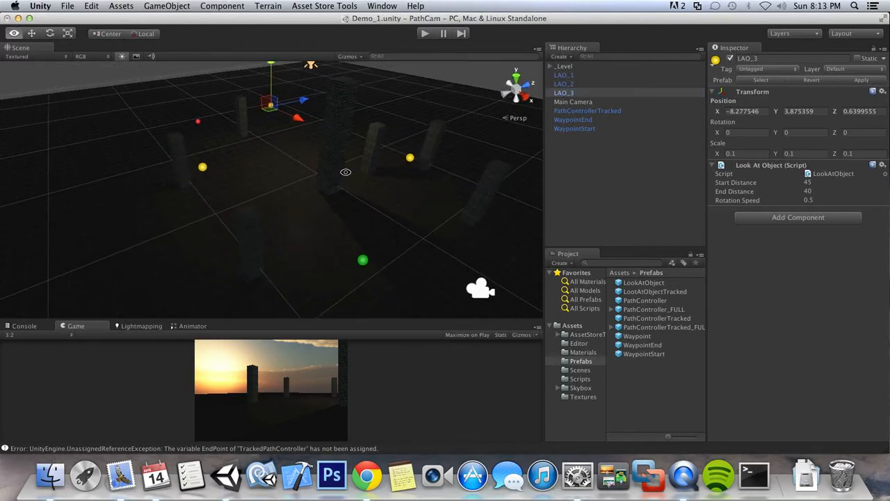
Check the path controller's travel distance, and set LAO_1's Start Distance to 24 and End Distance to 18.
click(577, 76)
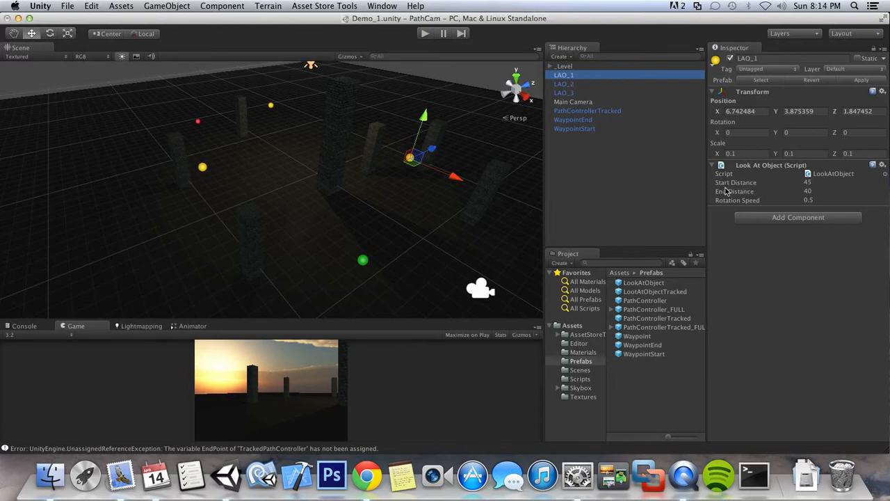
alt+drag(373, 240, 455, 207)
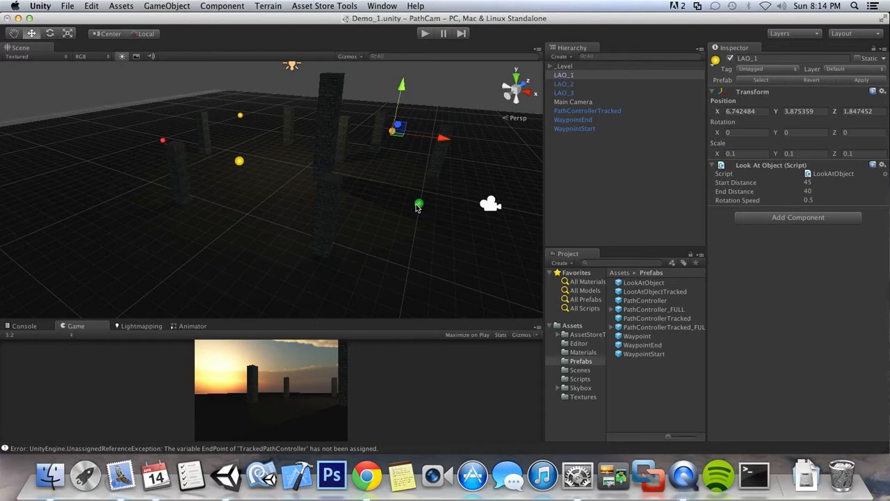
click(600, 111)
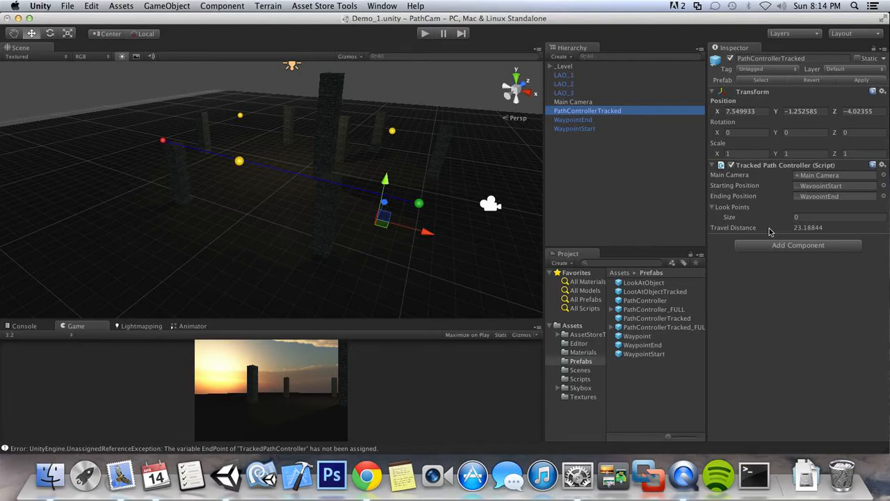
alt+drag(424, 203, 398, 160)
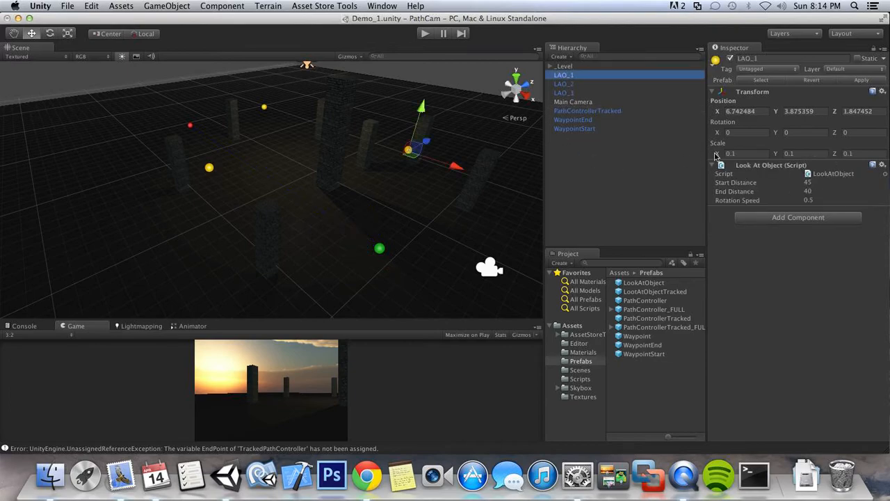
click(820, 182)
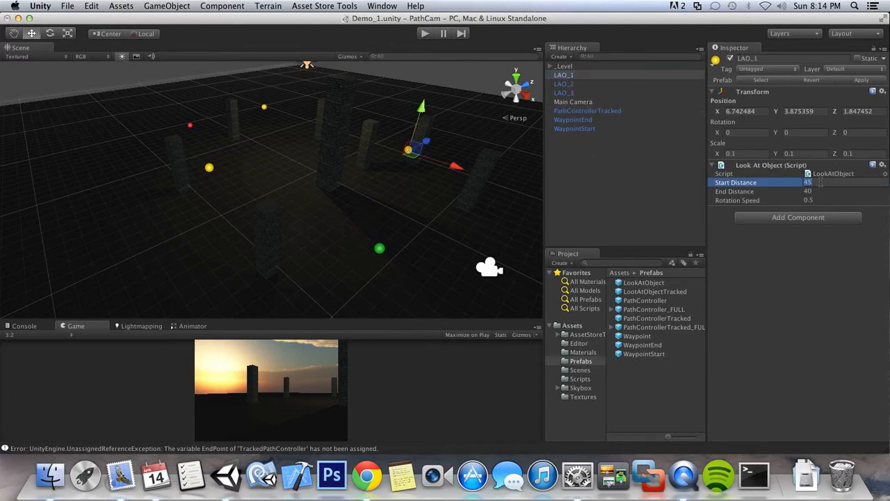
text(24)
click(826, 191)
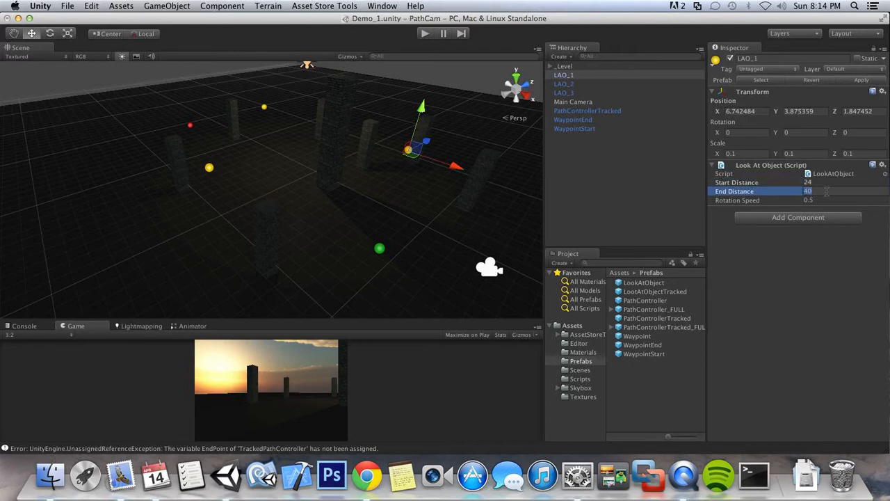
text(18)
click(808, 240)
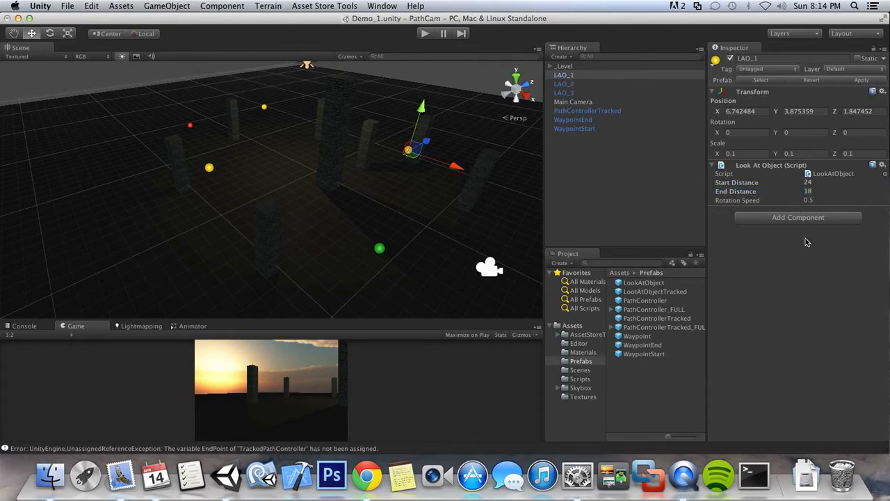
Set LAO_2's Start Distance to 18 and its End Distance to 10.
alt+drag(387, 302, 433, 222)
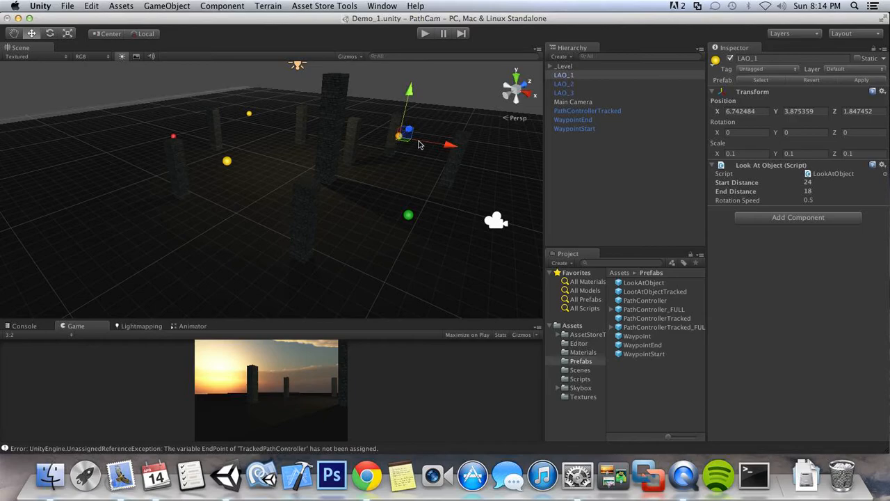
click(577, 84)
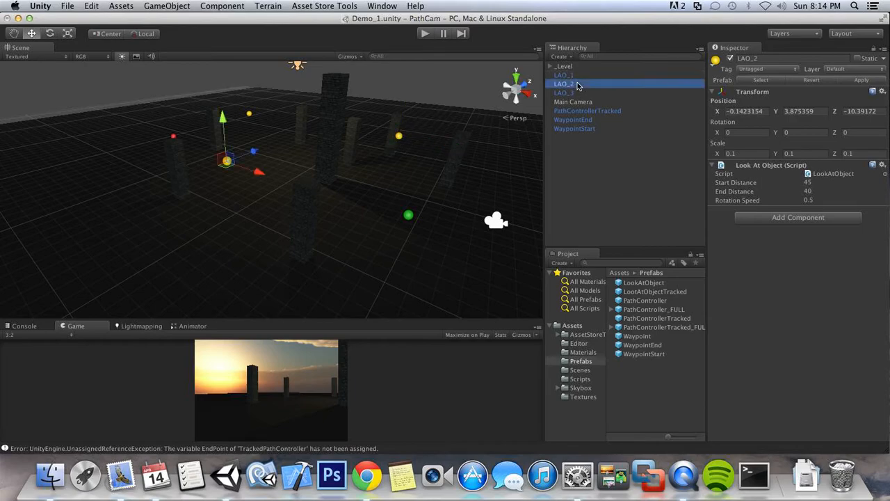
alt+drag(334, 160, 294, 160)
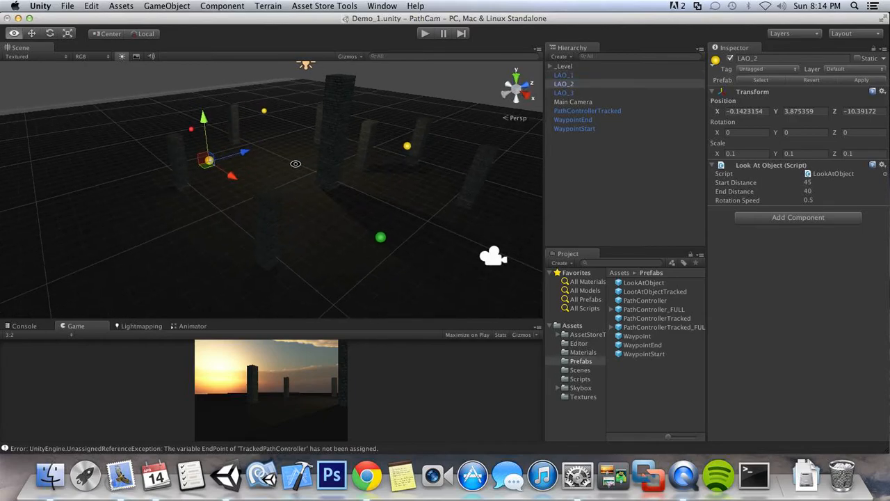
click(826, 183)
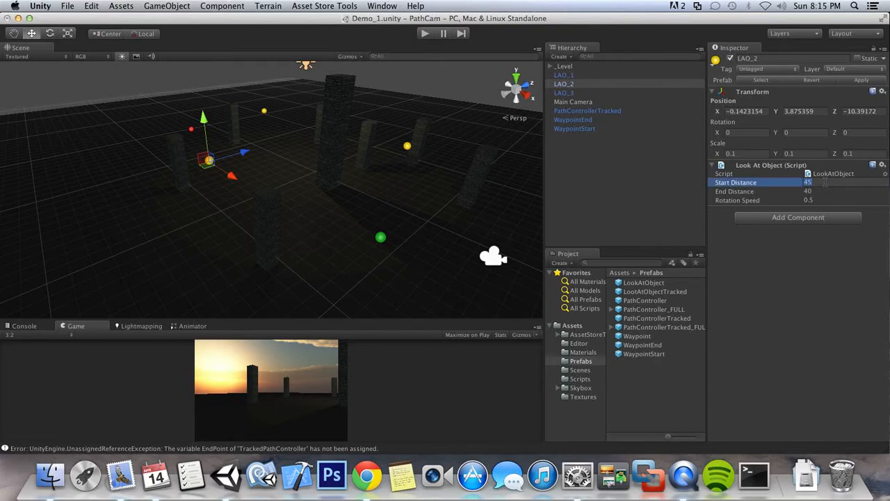
text(18)
click(828, 191)
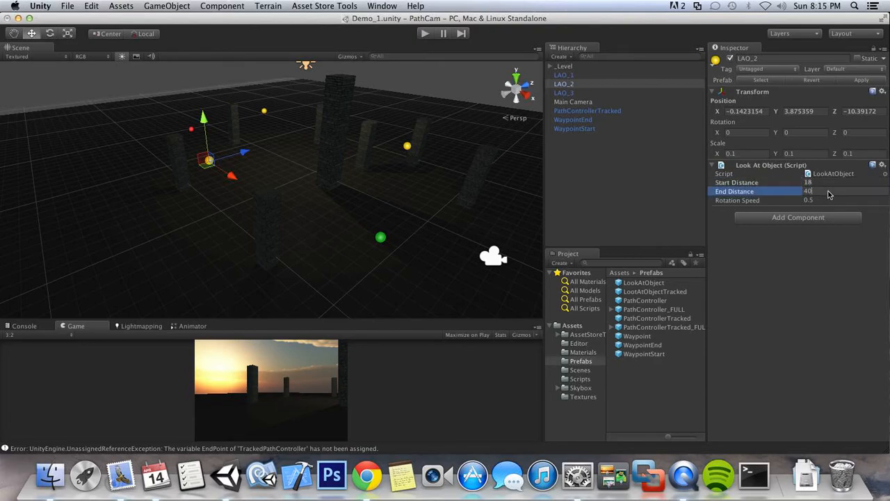
text(10)
click(796, 262)
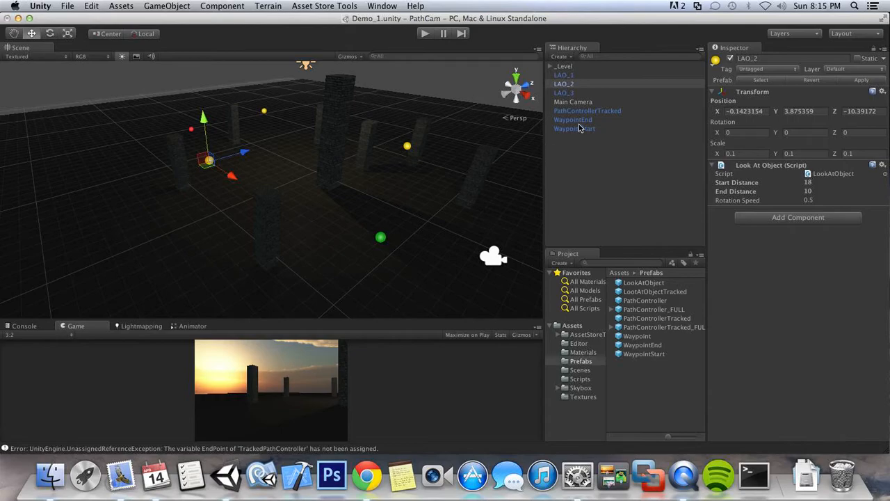
Set LAO_3's Start Distance to 10 and its End Distance to 0.
click(567, 92)
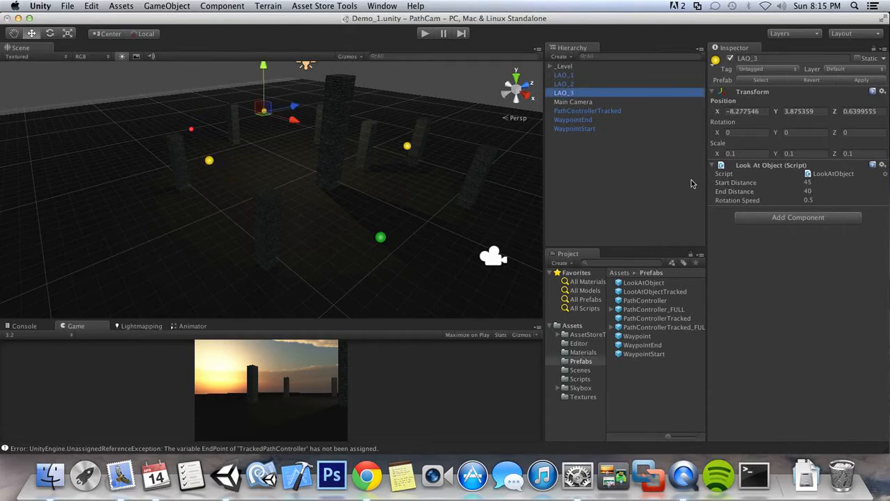
click(821, 182)
text(10)
click(813, 192)
text(0)
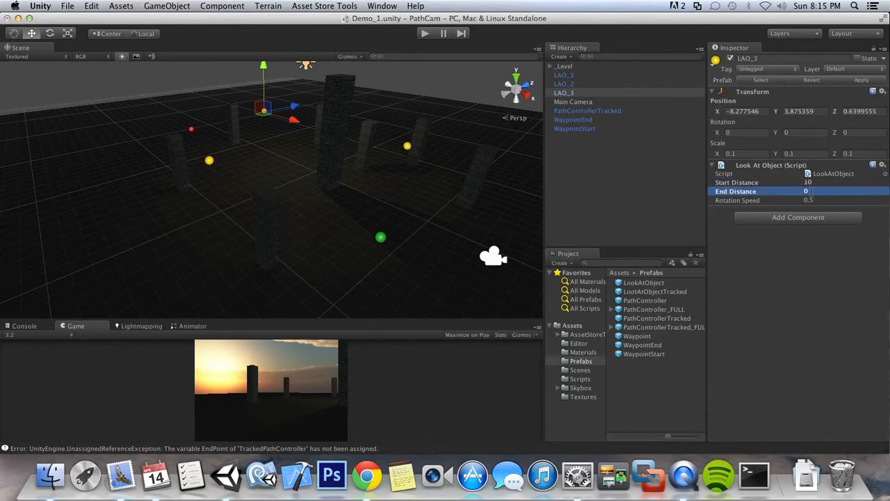
Set PathControllerTracked's Look Points size to 3 and assign LAO_1 and LAO_2 as Look Points 1 and 2.
click(604, 111)
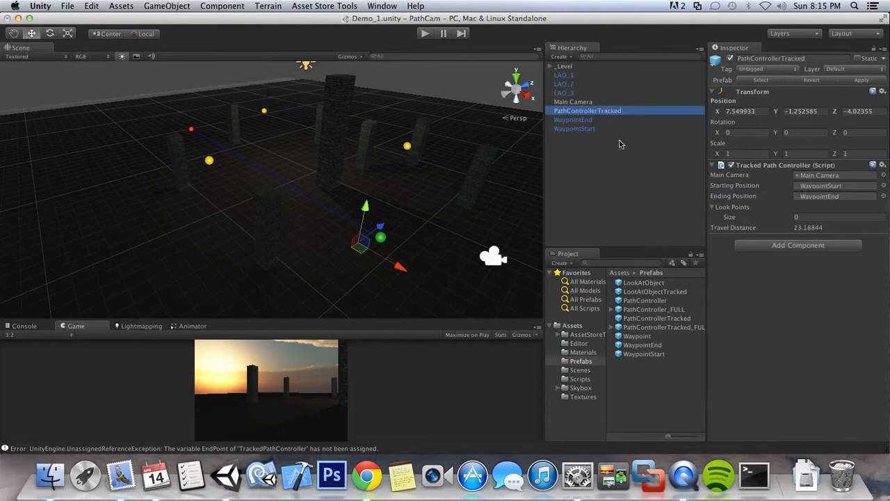
click(817, 217)
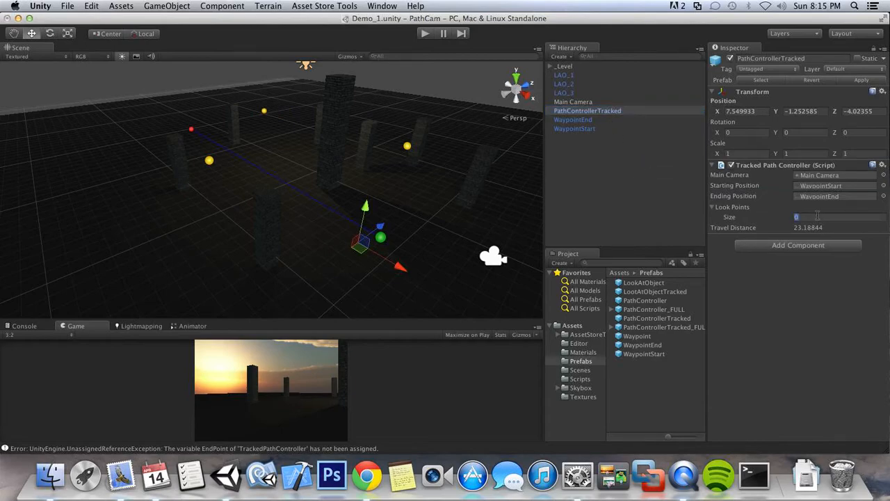
text(3)
drag(560, 75, 828, 227)
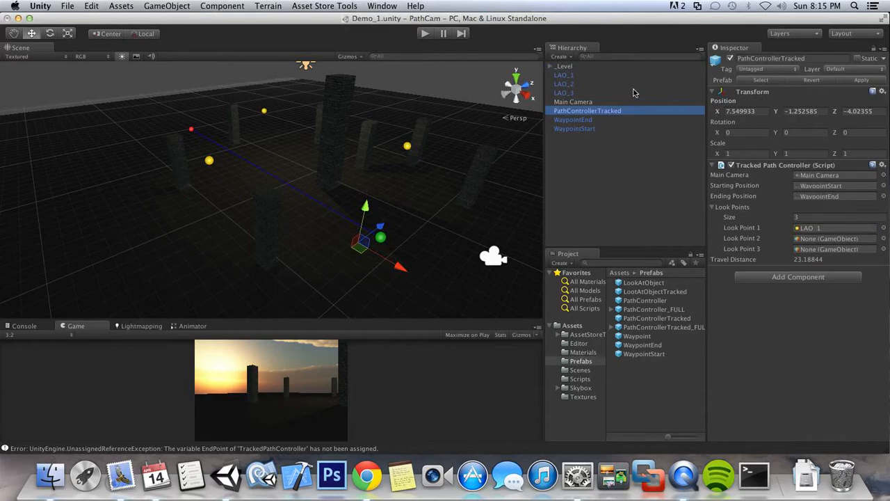
drag(567, 84, 819, 237)
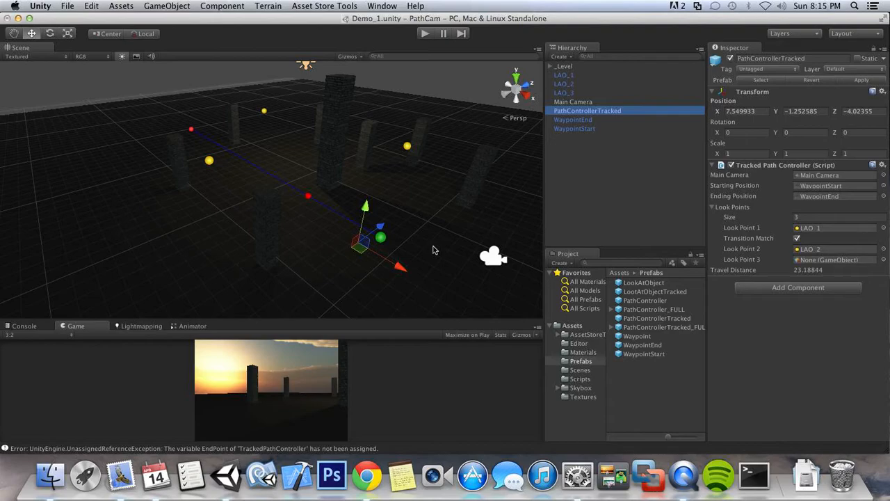
scroll(321, 206, up, 2)
scroll(321, 206, up, 3)
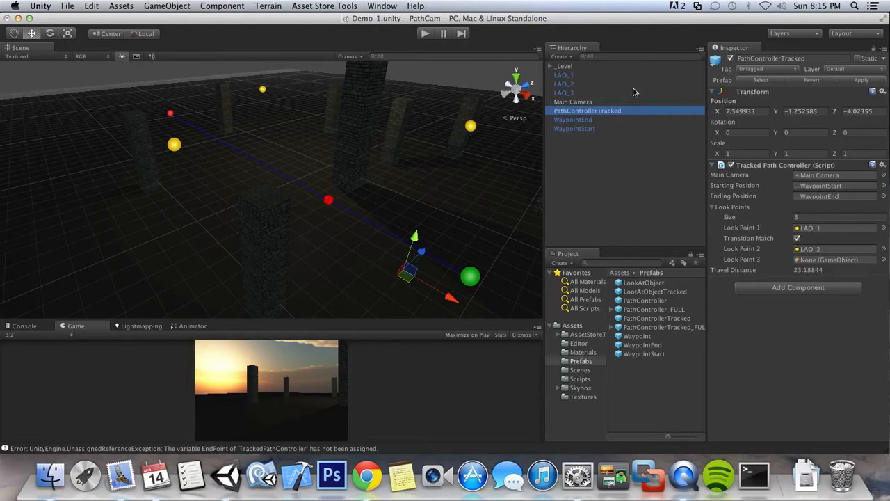
Try a Start Distance of 17 on LAO_2 and check the path controller's Transition Match between the first two look points.
click(576, 75)
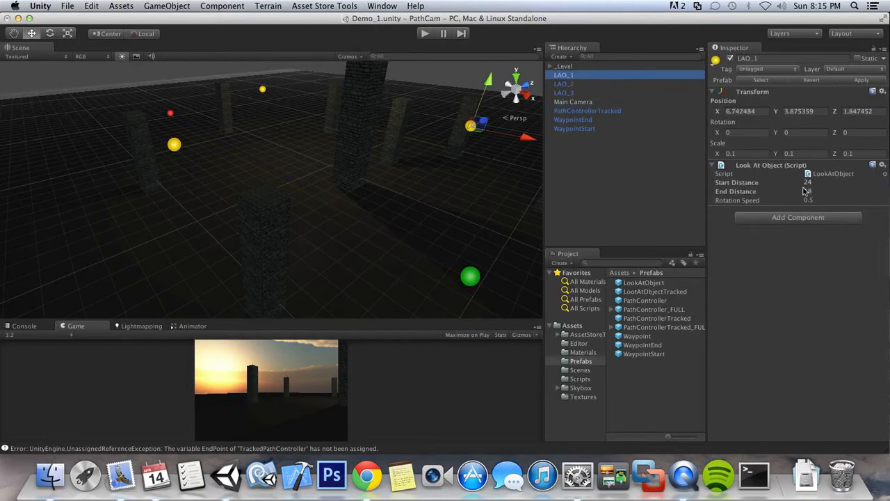
click(581, 84)
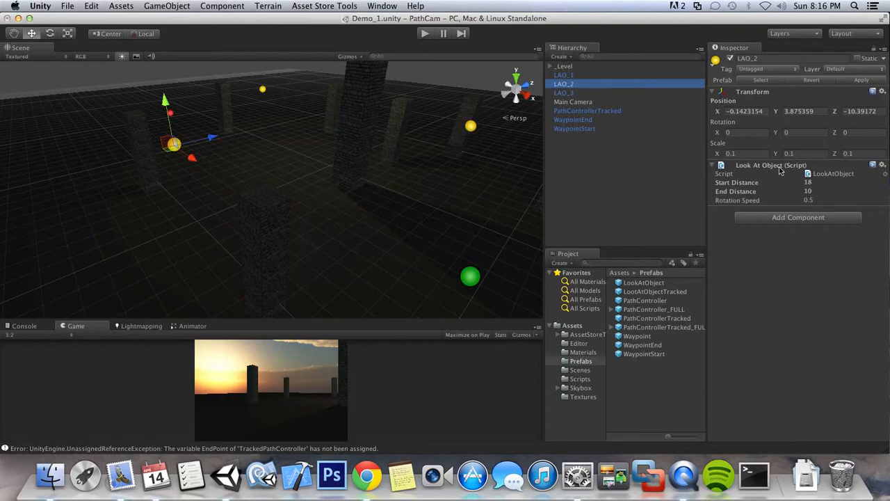
click(822, 182)
key(Return)
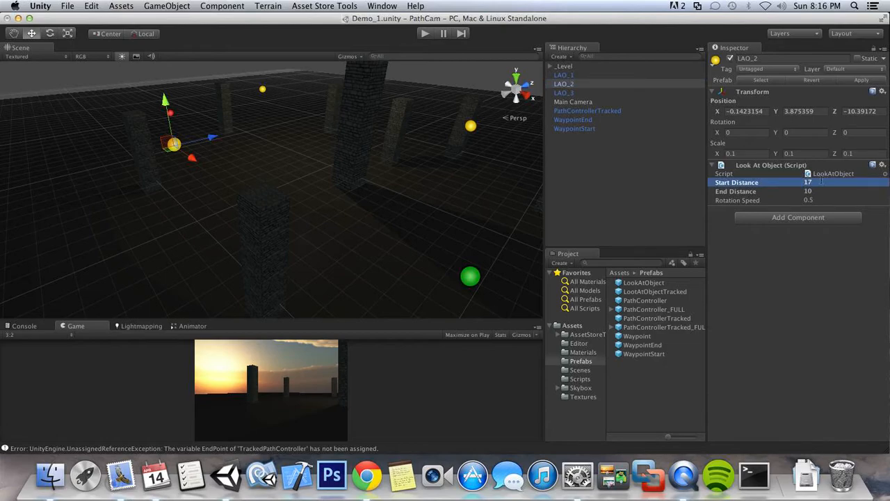
click(598, 112)
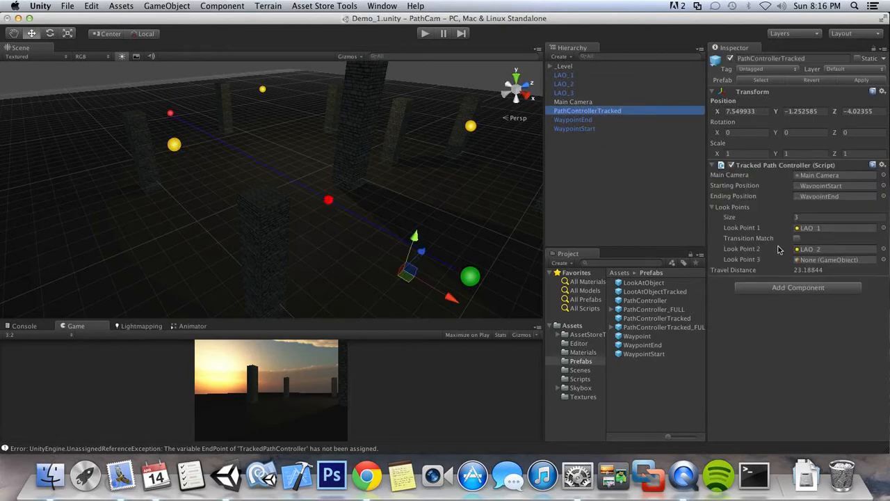
Restore LAO_2's Start Distance to 18 to match LAO_1's End Distance.
click(599, 85)
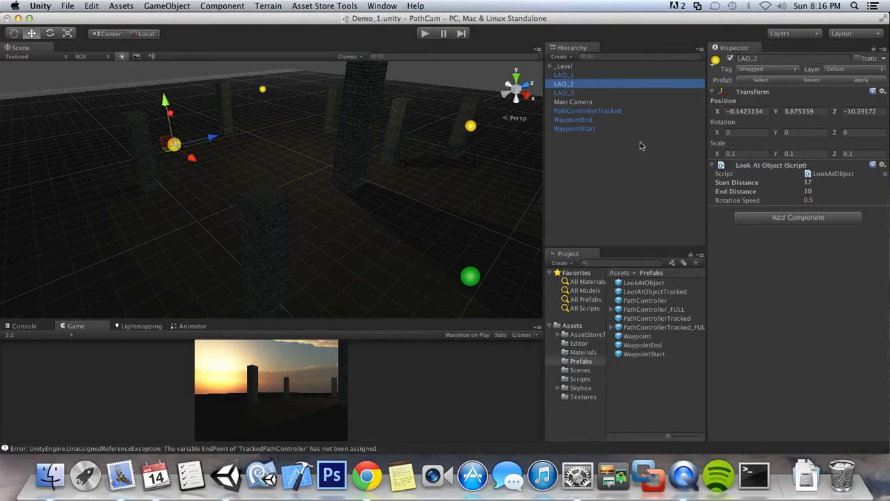
click(807, 182)
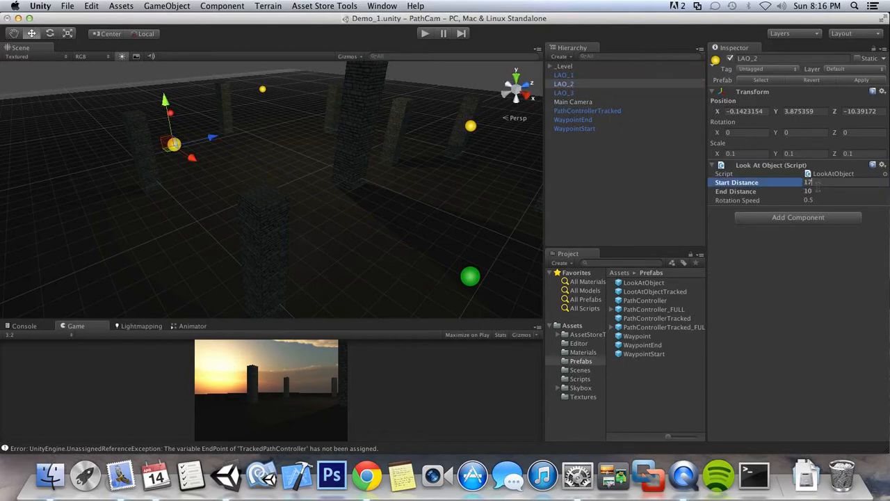
text(18)
key(Return)
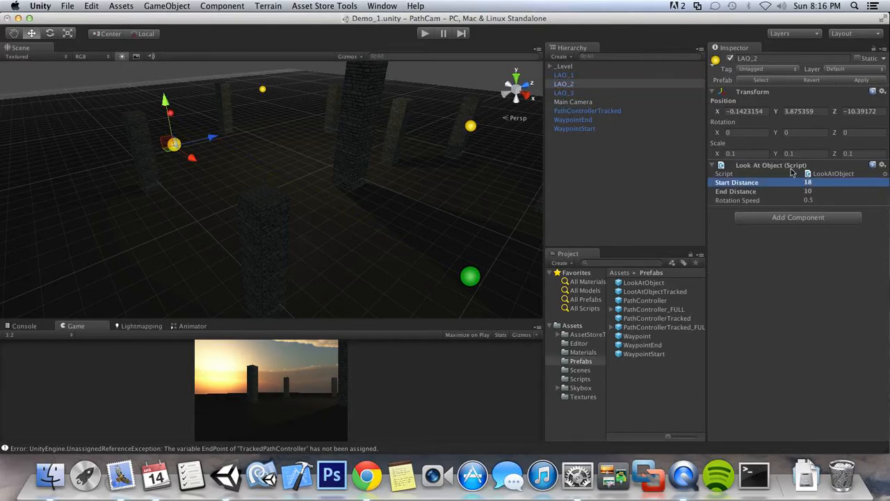
Assign LAO_3 as Look Point 3 of PathControllerTracked and inspect the transition markers along the path.
click(583, 110)
drag(567, 93, 828, 261)
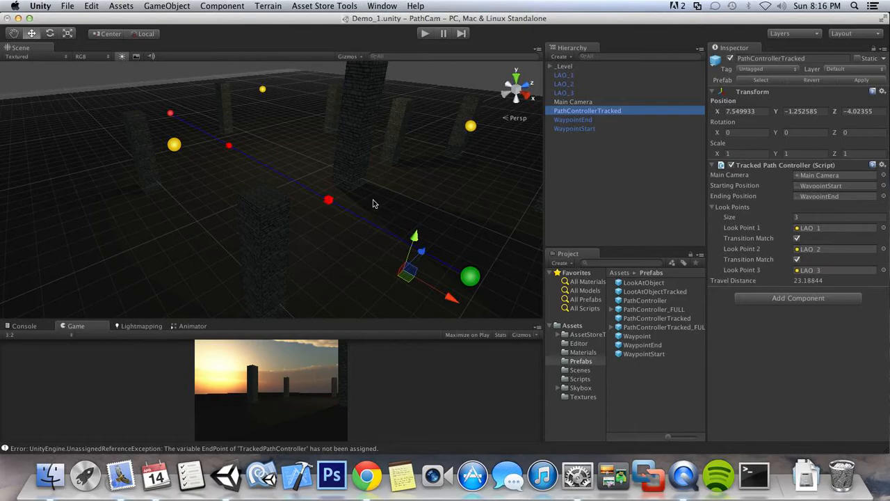
alt+drag(372, 203, 352, 247)
alt+drag(428, 192, 408, 178)
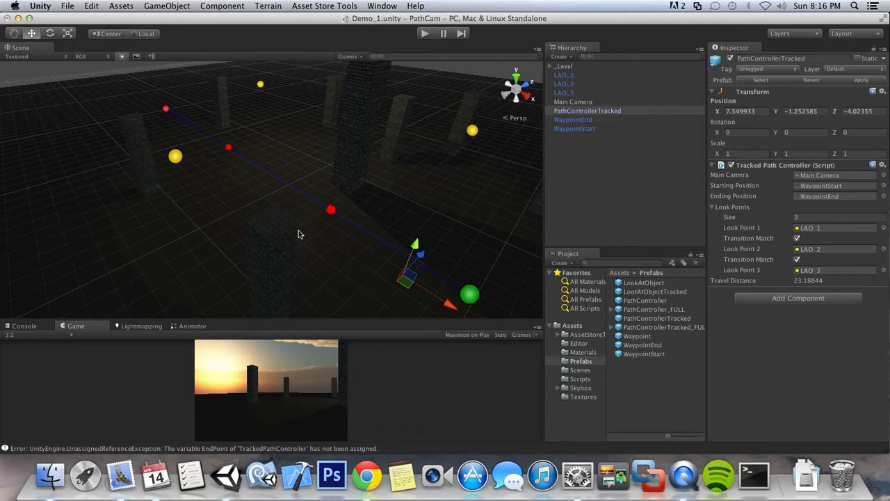
alt+drag(298, 234, 316, 207)
Enlarge the Game view, run the camera path in play mode, and stop playback.
drag(328, 315, 329, 210)
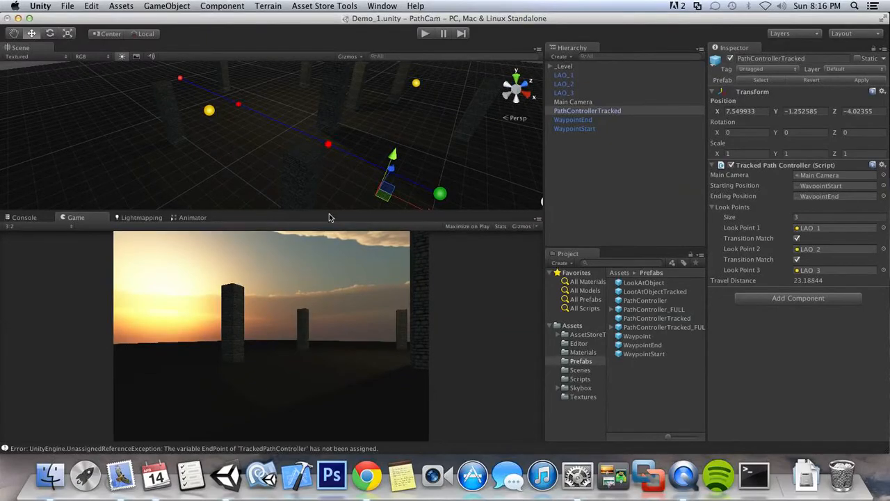
click(427, 34)
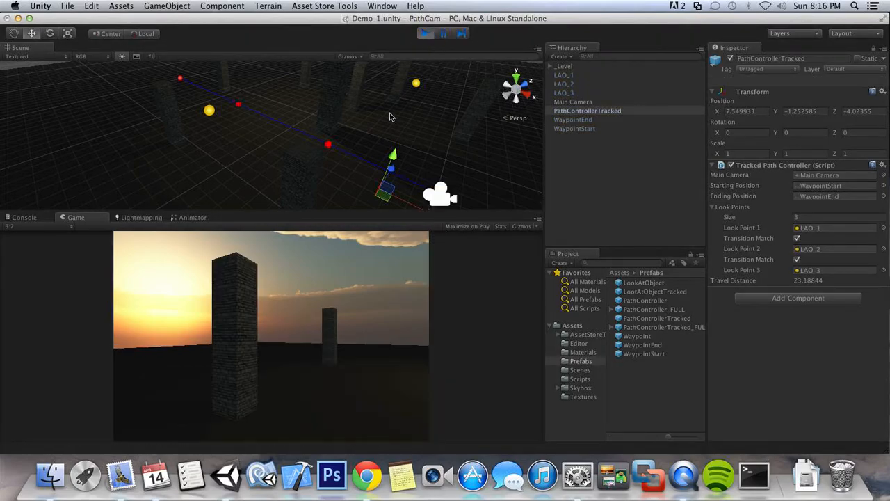
drag(305, 211, 311, 173)
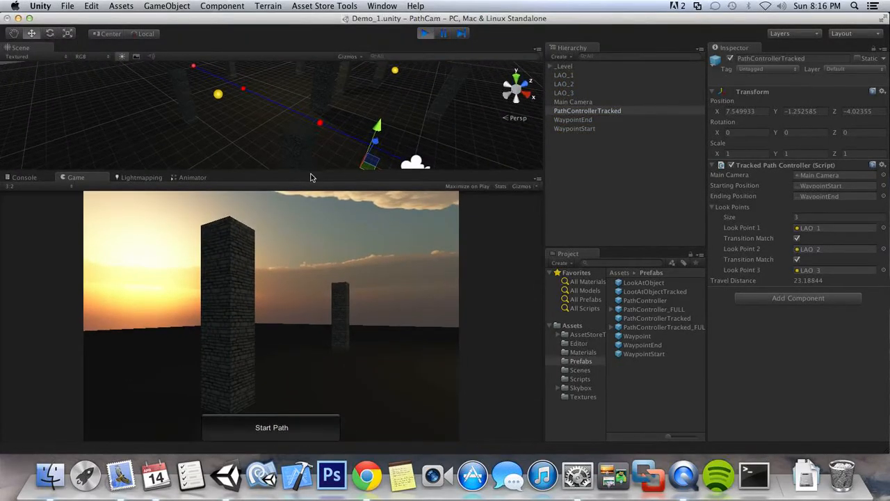
click(317, 434)
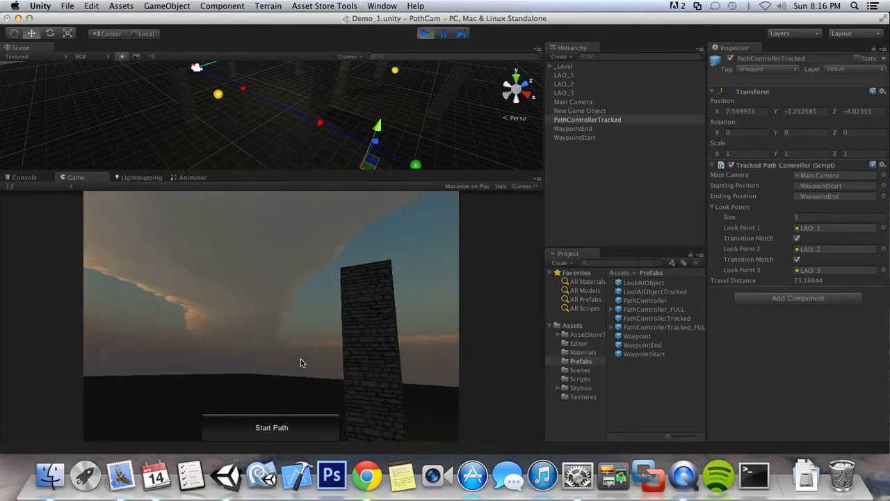
click(429, 33)
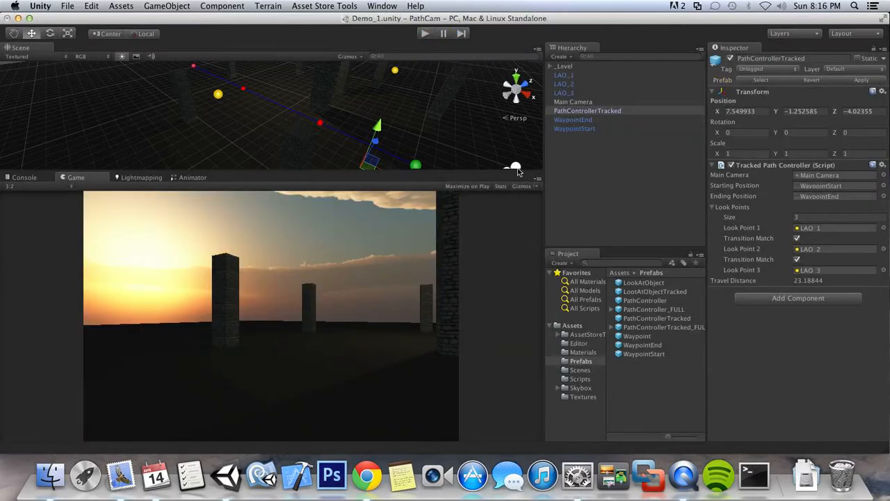
Set WaypointEnd's Approach Speed to 0.15 and test the camera path in play mode.
click(582, 119)
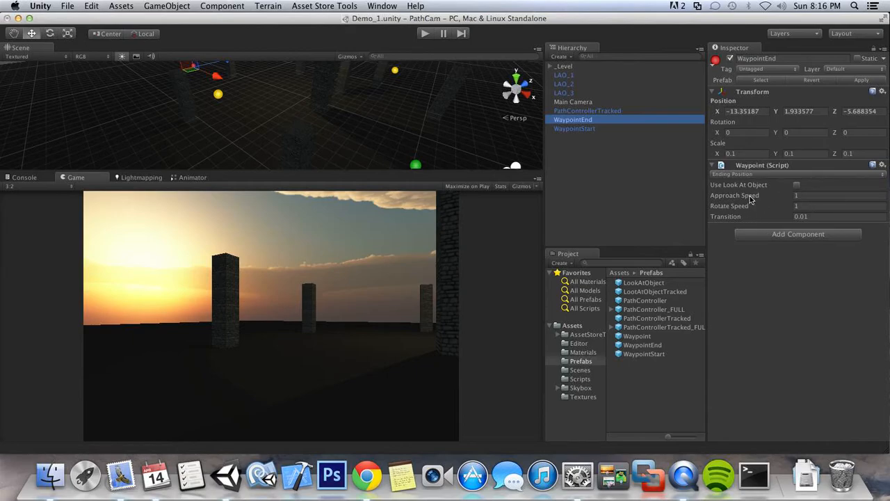
click(807, 197)
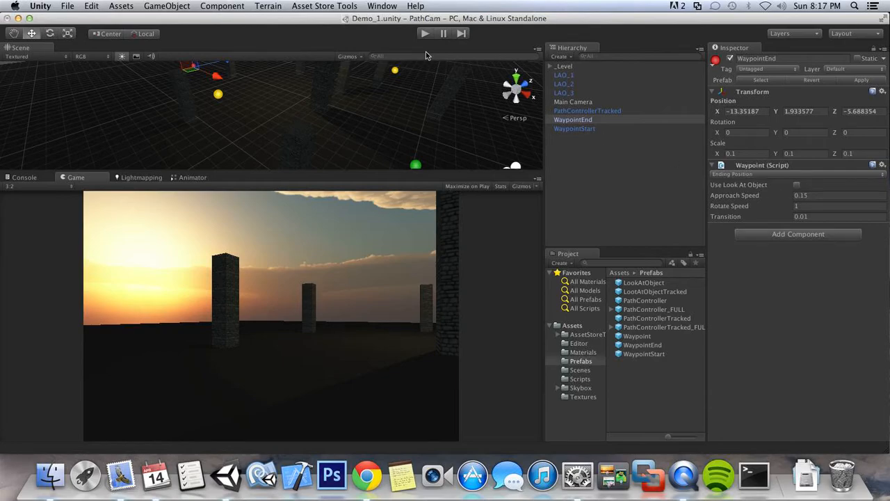
click(425, 34)
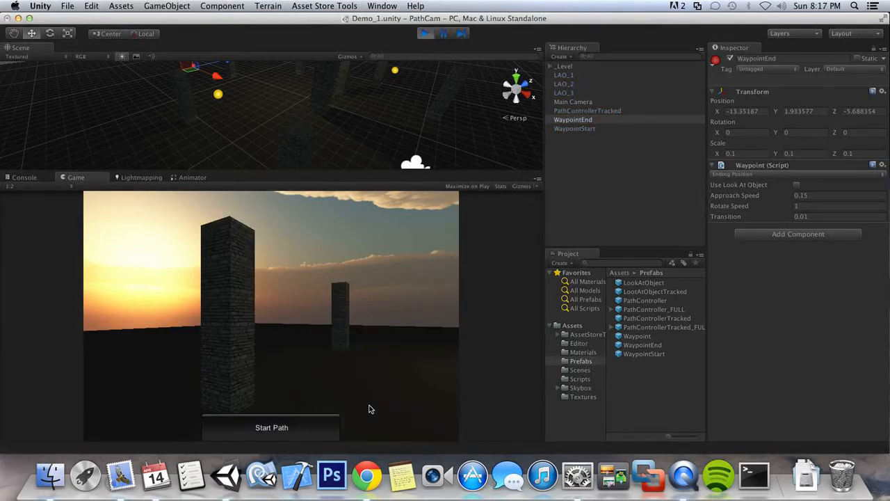
click(330, 429)
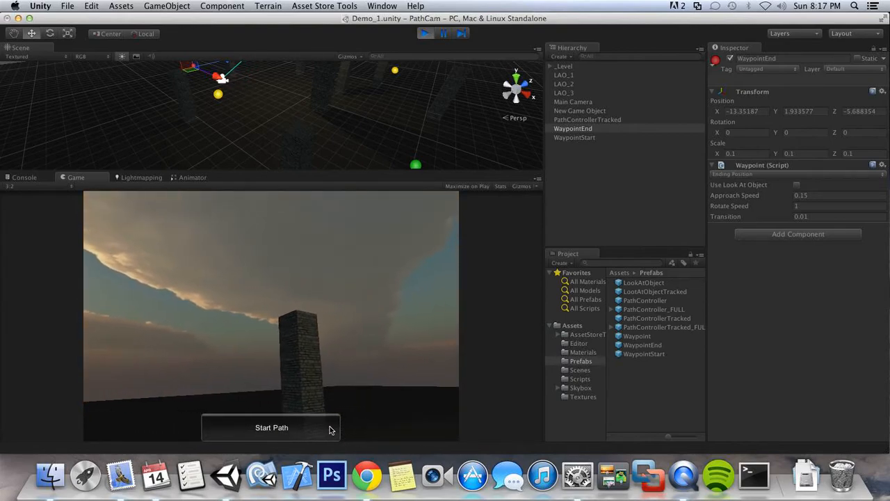
click(424, 33)
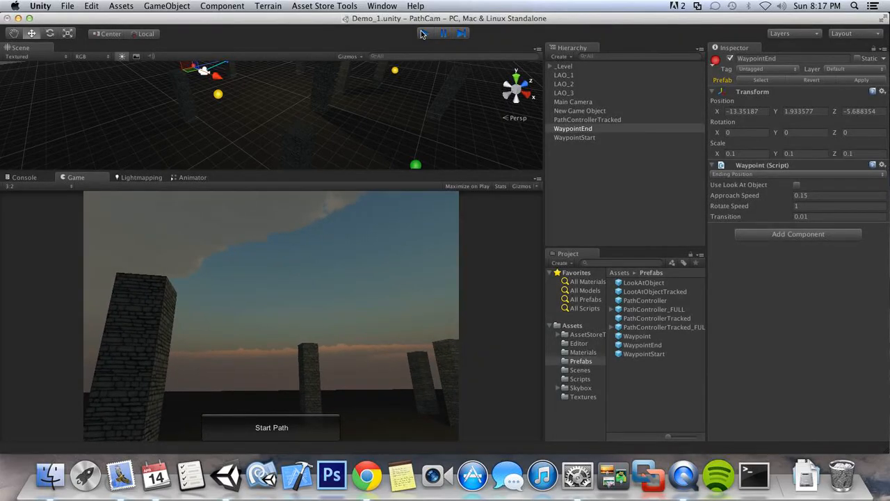
Run the camera path again with an enlarged Scene view and PathControllerTracked selected to watch the camera's movement along the path.
click(426, 33)
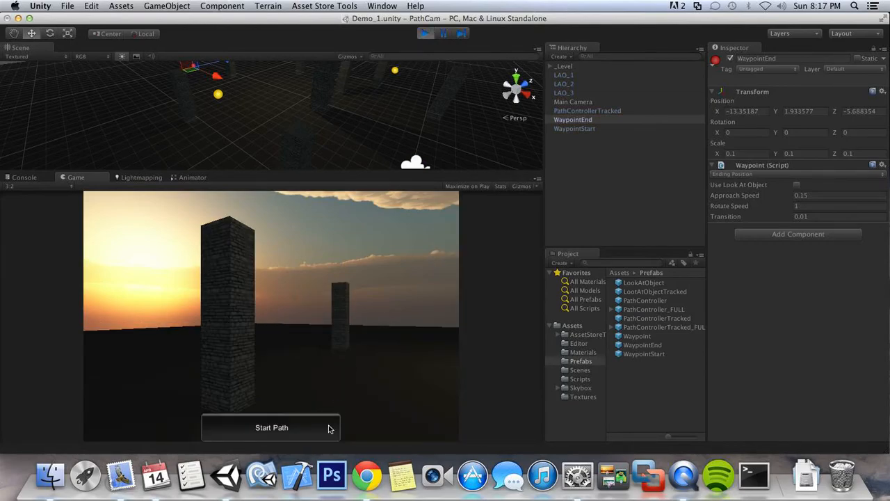
click(330, 430)
drag(335, 173, 358, 320)
click(598, 119)
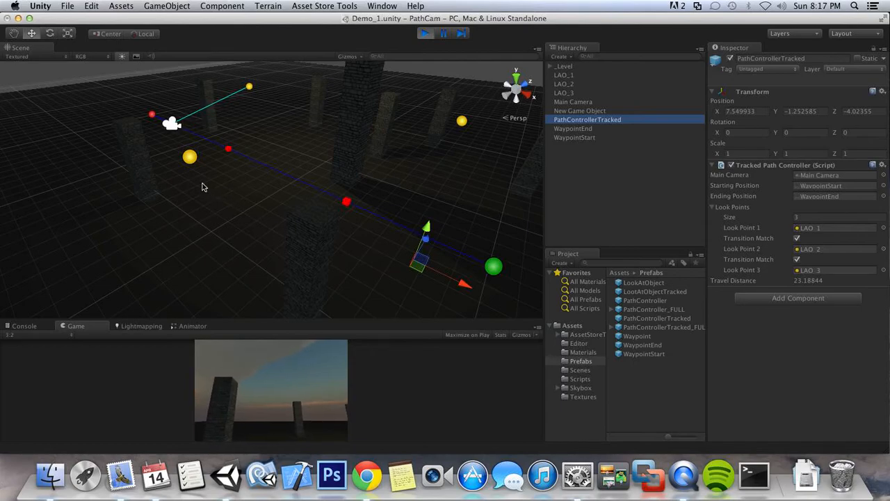
alt+drag(294, 149, 201, 159)
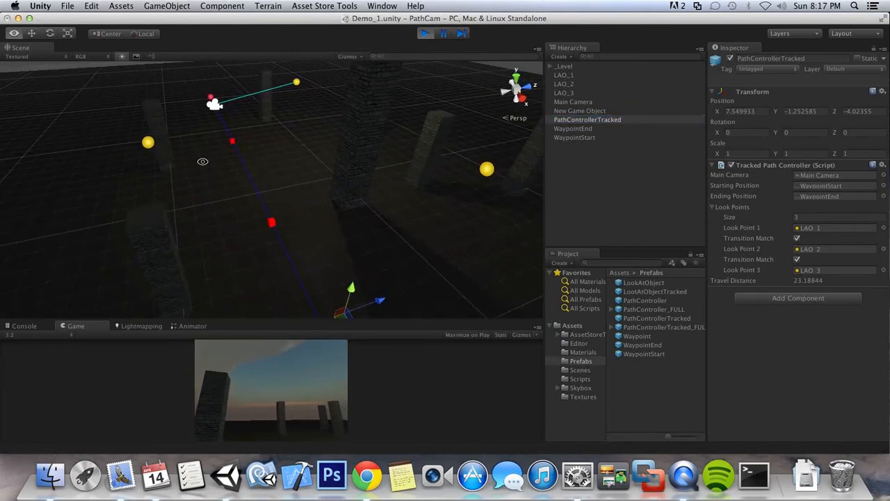
Review the look-at settings of LAO_2 and LAO_1 during play and show PathControllerTracked's path again.
click(147, 143)
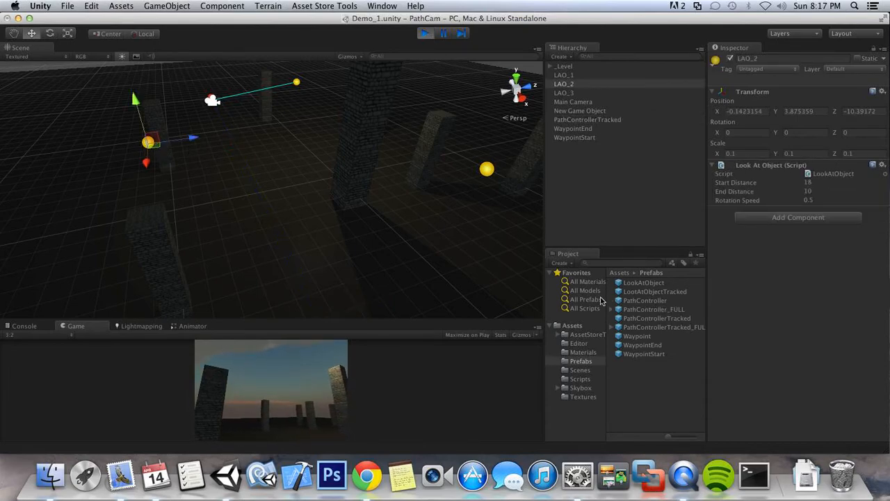
click(354, 143)
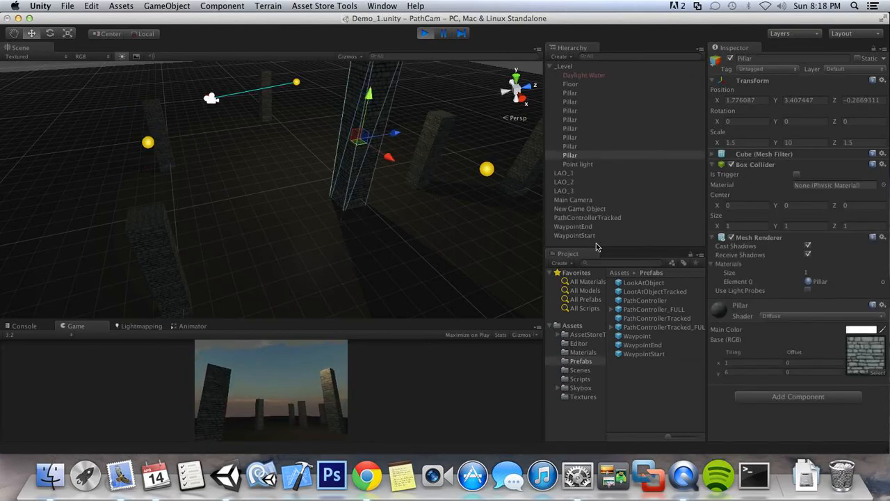
click(551, 67)
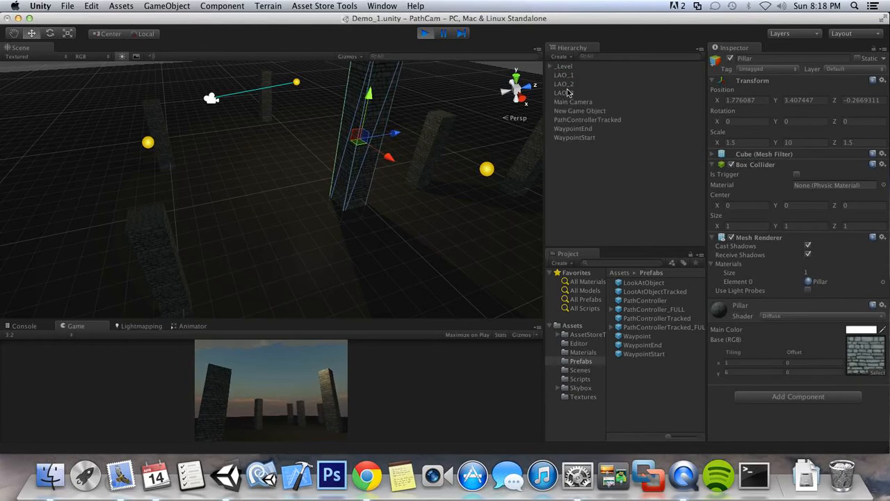
click(569, 76)
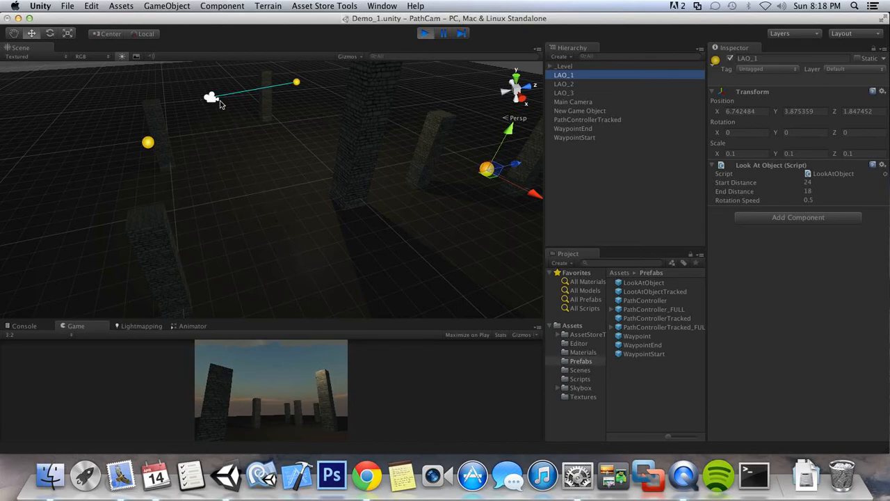
click(582, 120)
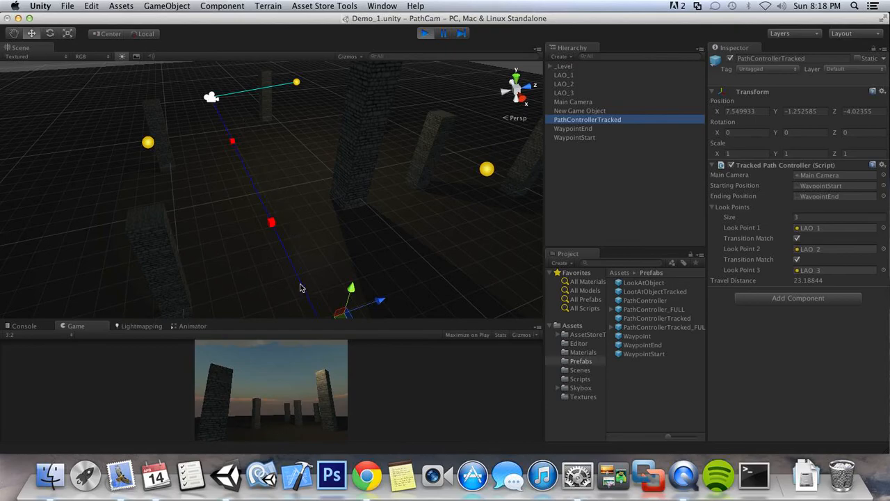